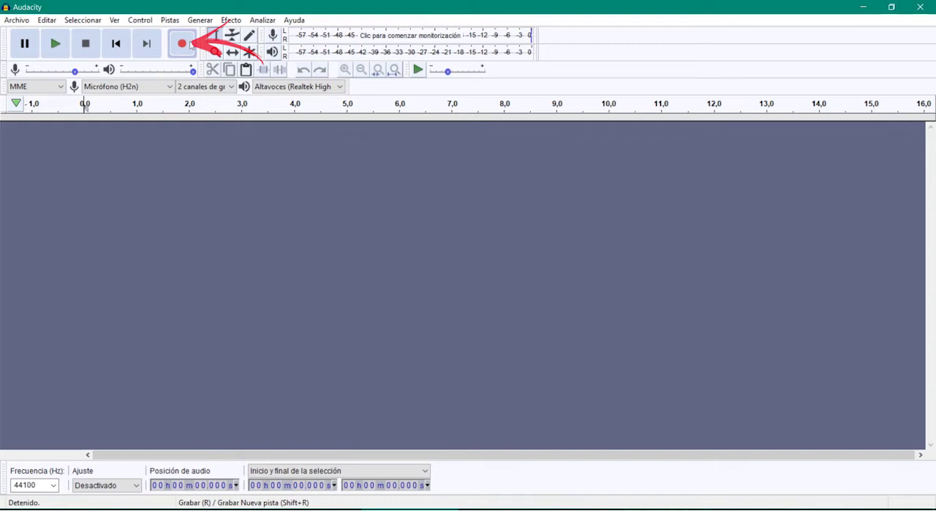
Record a stereo clip of about 4.7 s, and append a second recording to the same track, stopping at about 9.1 s
{"action": "left_click", "coordinate": [189, 45]}
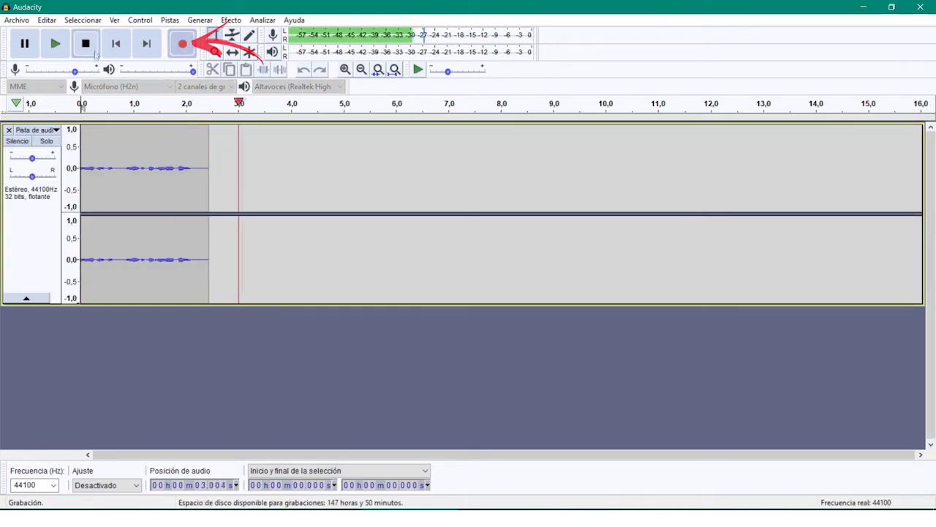
{"action": "left_click", "coordinate": [86, 44]}
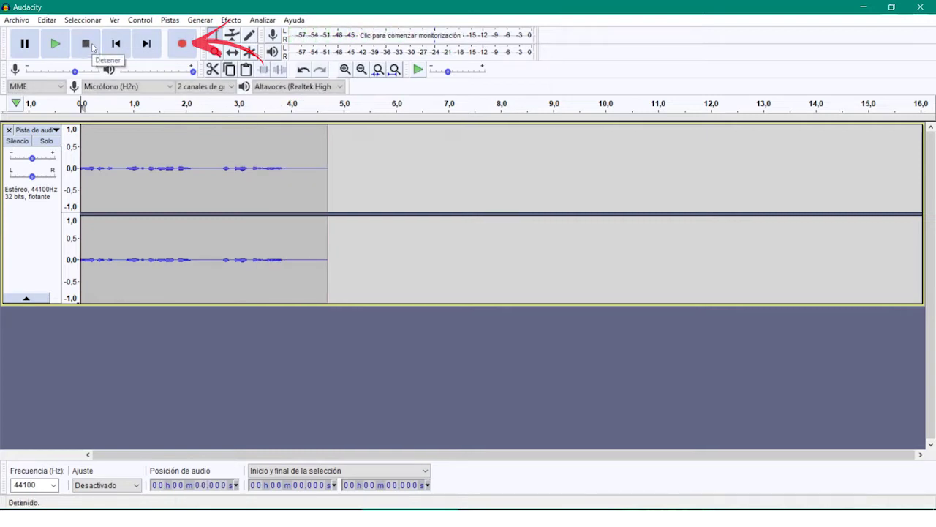
{"action": "left_click", "coordinate": [187, 52]}
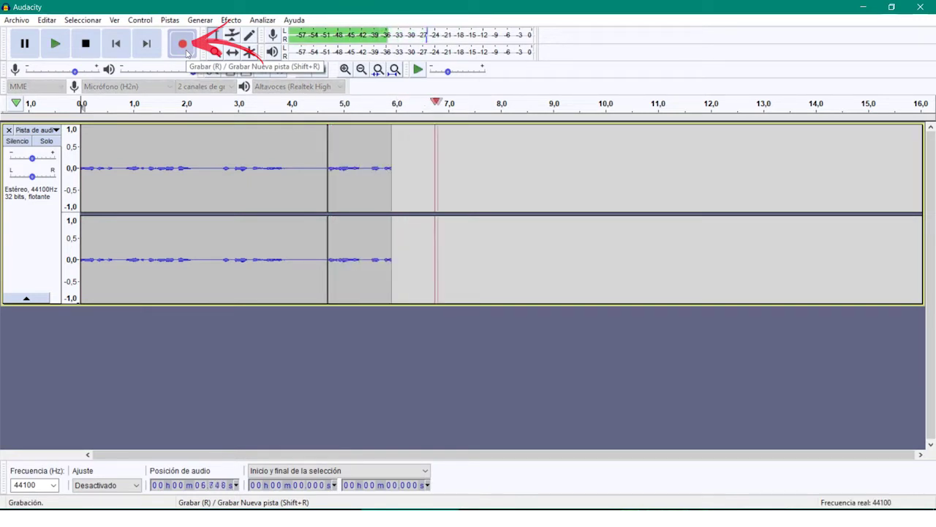
{"action": "left_click", "coordinate": [91, 51]}
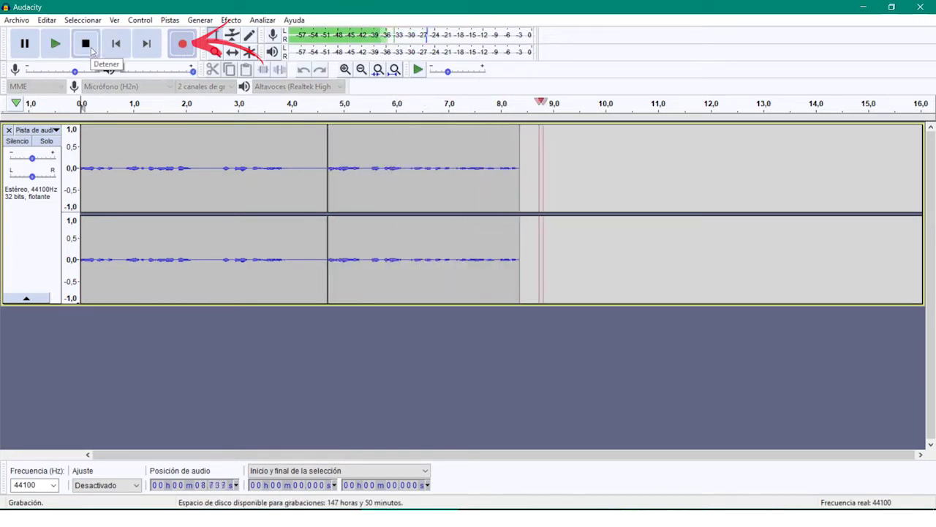
{"action": "left_click", "coordinate": [92, 51]}
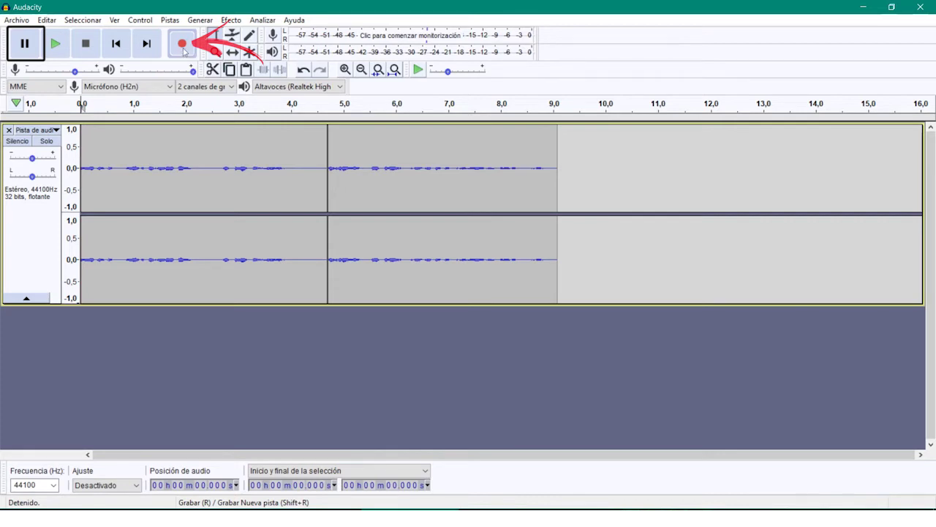
Append a third recording to the track, pausing at about 12 s, resuming, and stopping at about 15.3 s
{"action": "left_click", "coordinate": [183, 45]}
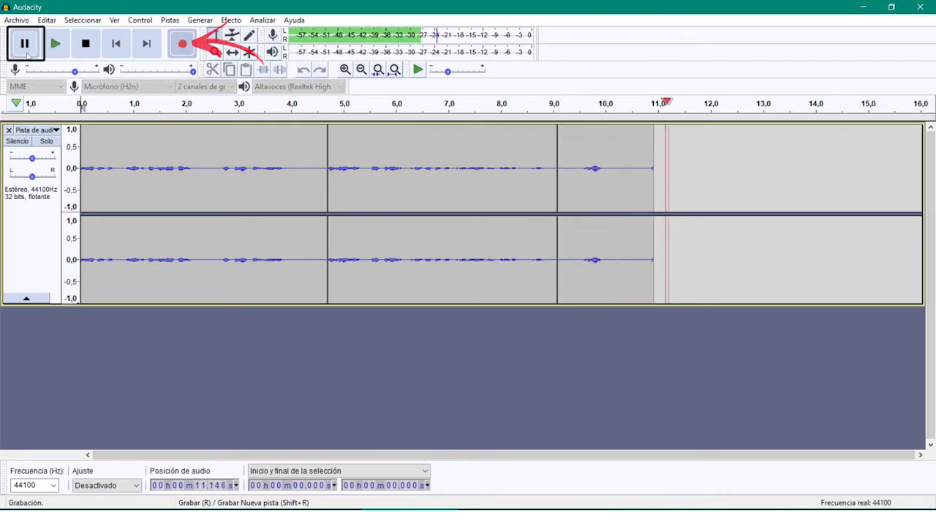
{"action": "left_click", "coordinate": [25, 49]}
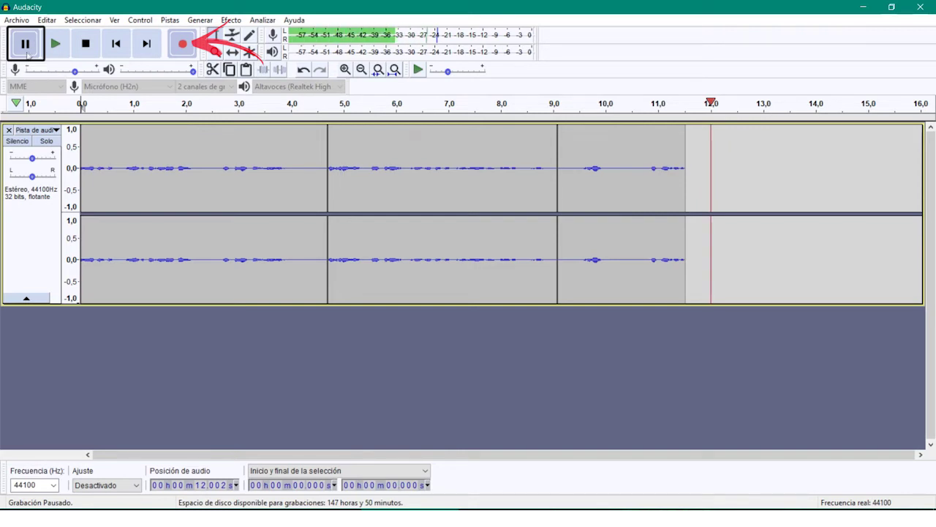
{"action": "left_click", "coordinate": [24, 46]}
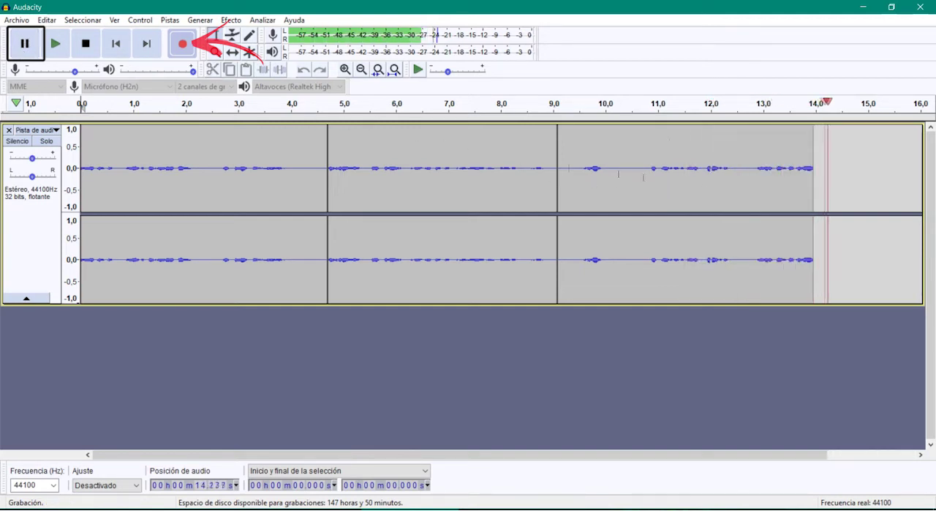
{"action": "left_click", "coordinate": [85, 48]}
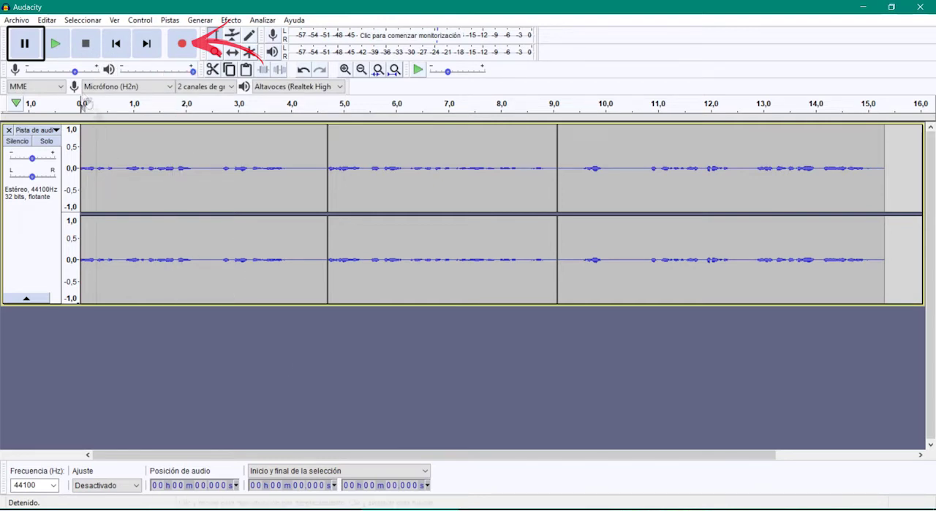
Undo all three recordings on the track, one after another
{"action": "left_click", "coordinate": [46, 20]}
{"action": "left_click", "coordinate": [67, 36]}
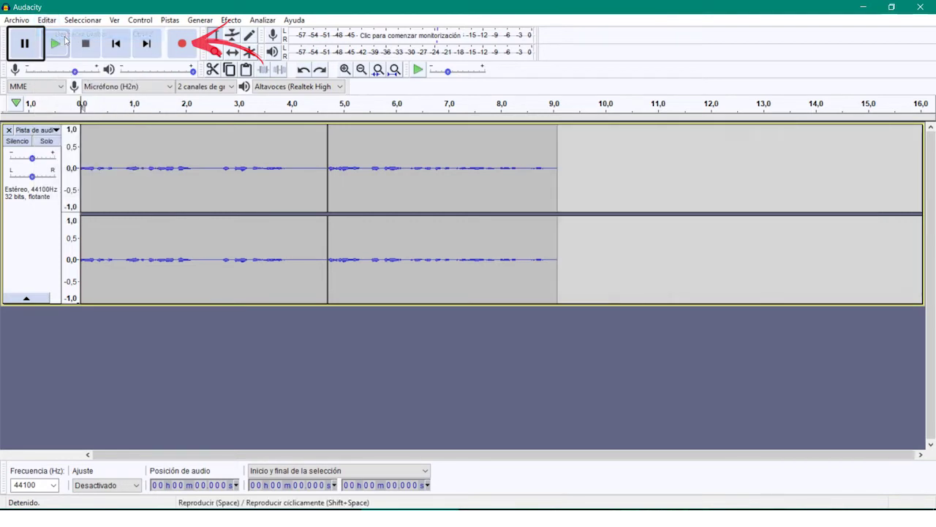
{"action": "left_click", "coordinate": [46, 20]}
{"action": "left_click", "coordinate": [69, 34]}
{"action": "left_click", "coordinate": [46, 20]}
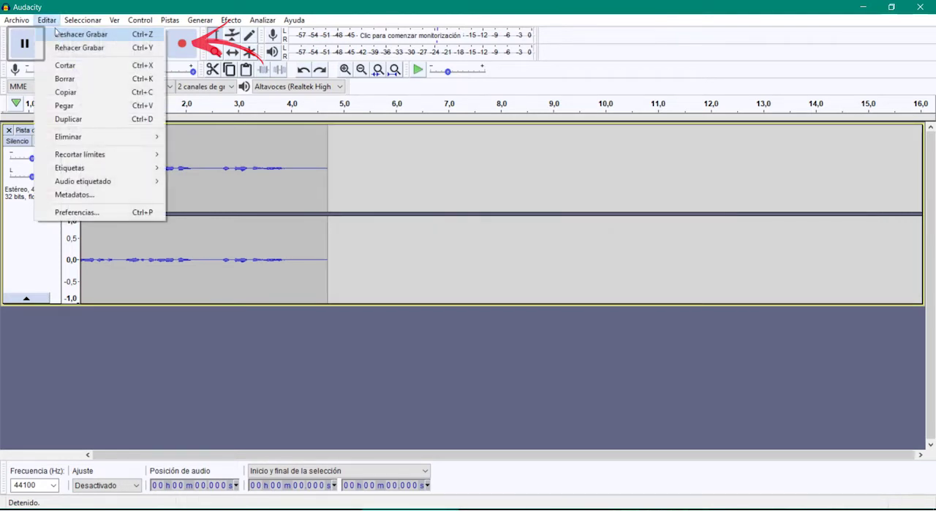
{"action": "left_click", "coordinate": [55, 34]}
Record two consecutive clips on one track, the first ending at about 4.7 s and the second at about 10.3 s
{"action": "left_click", "coordinate": [183, 48]}
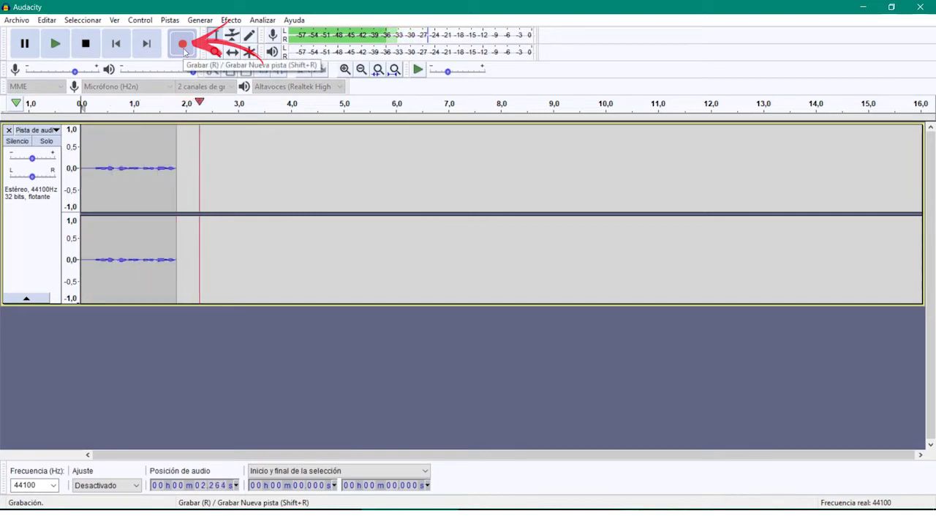
{"action": "left_click", "coordinate": [86, 53]}
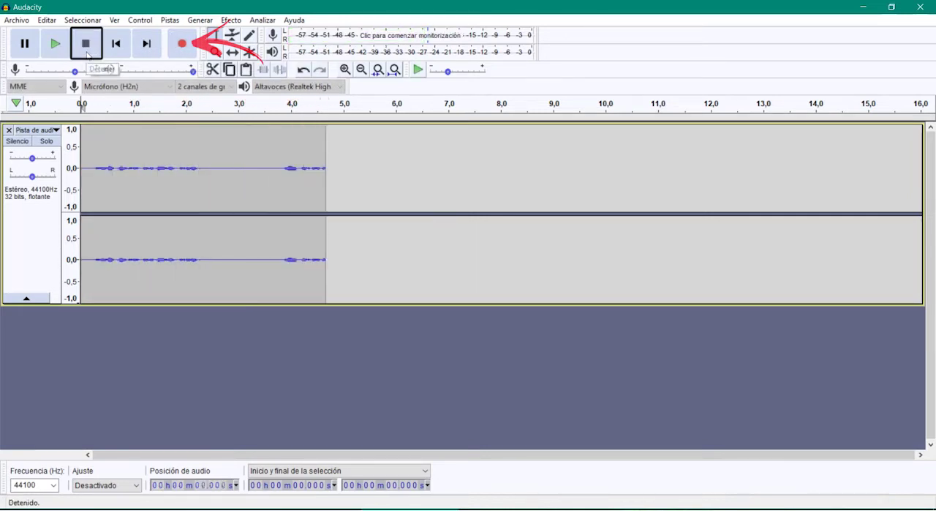
{"action": "left_click", "coordinate": [189, 54]}
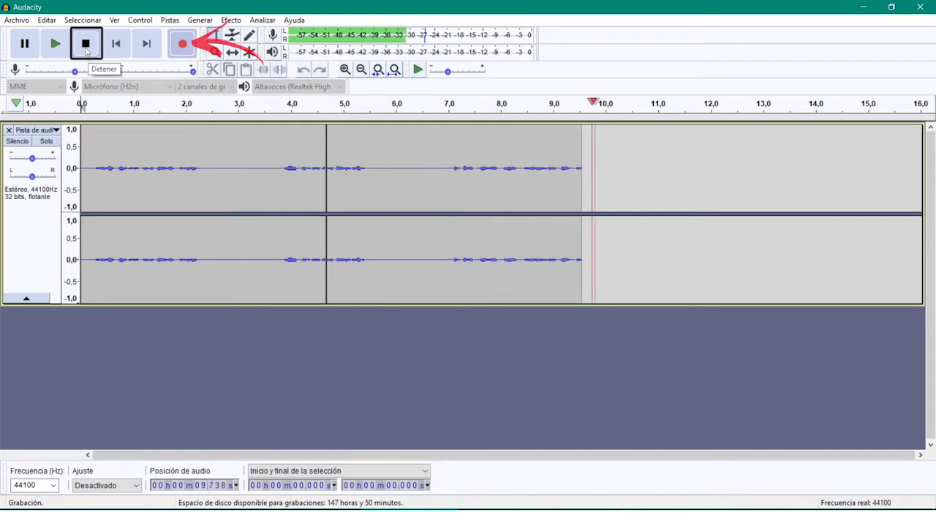
{"action": "left_click", "coordinate": [86, 45]}
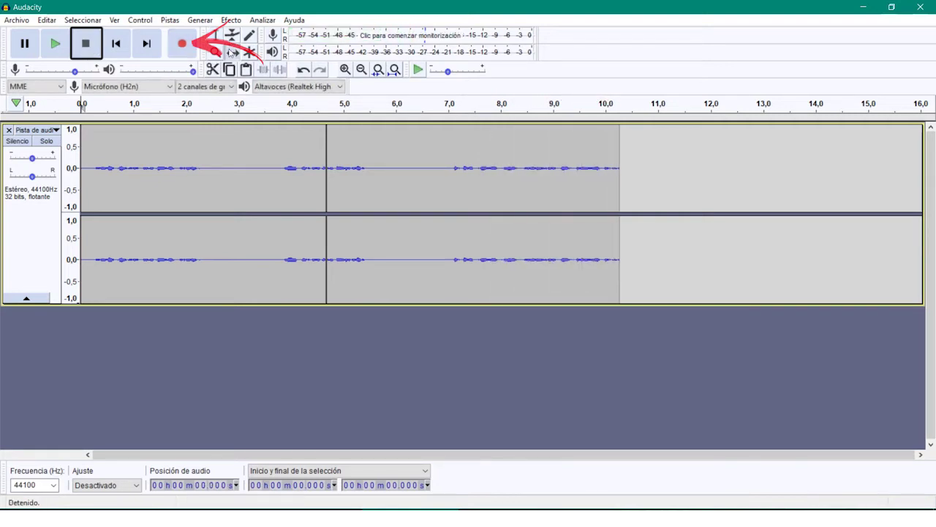
Shift the second clip along the track with the time shift tool so it starts at about 6.3 s
{"action": "left_click", "coordinate": [232, 52]}
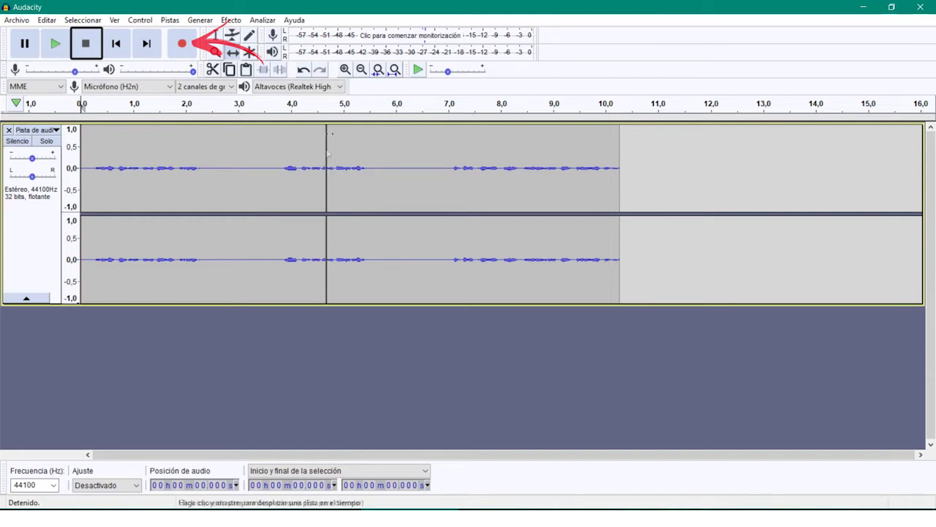
{"action": "left_click_drag", "start_coordinate": [425, 150], "coordinate": [505, 146]}
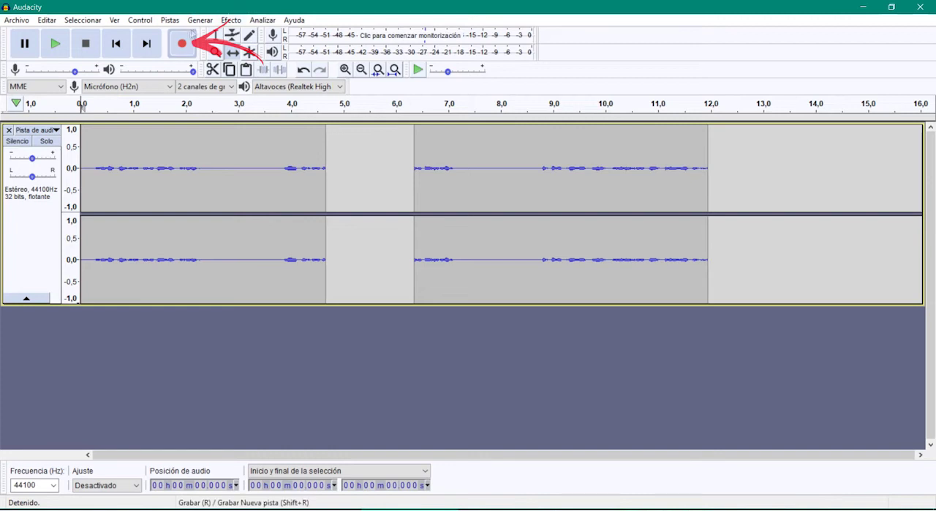
Record onto a new track beneath the existing one and stop at about 9.4 s
{"action": "key", "text": "shift"}
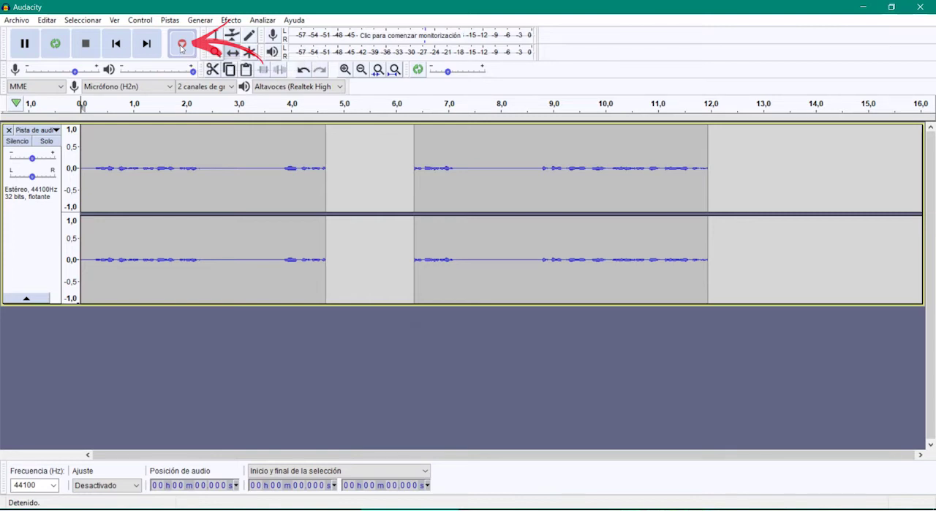
{"action": "left_click", "coordinate": [182, 45], "text": "shift"}
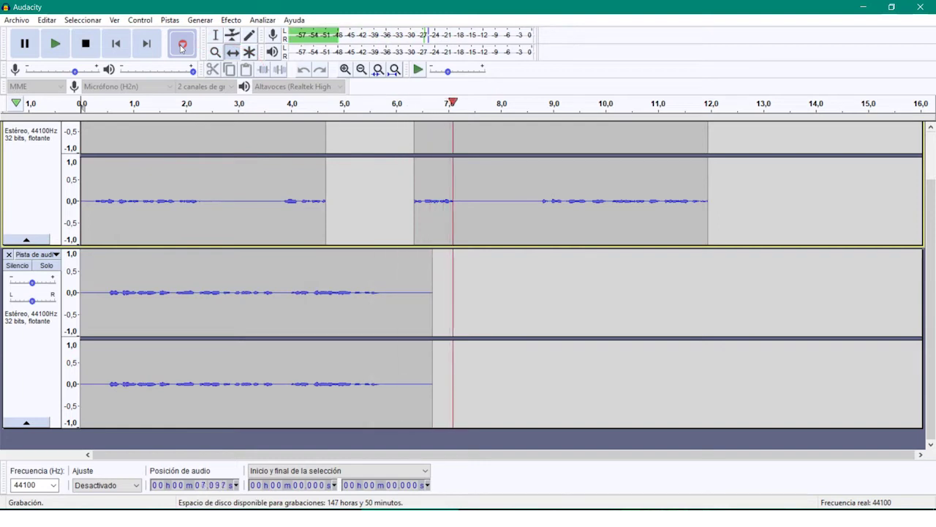
{"action": "left_click", "coordinate": [86, 44]}
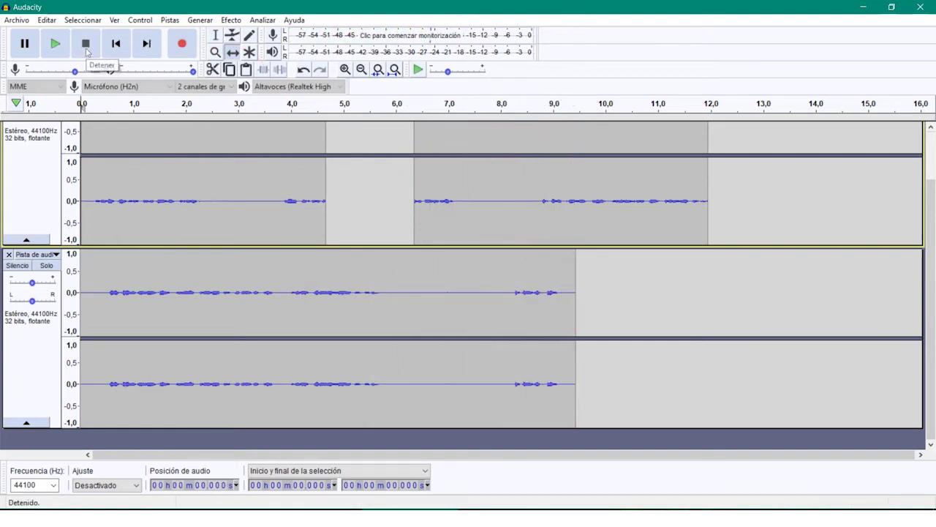
{"action": "left_click", "coordinate": [147, 21]}
{"action": "mouse_move", "coordinate": [162, 49]}
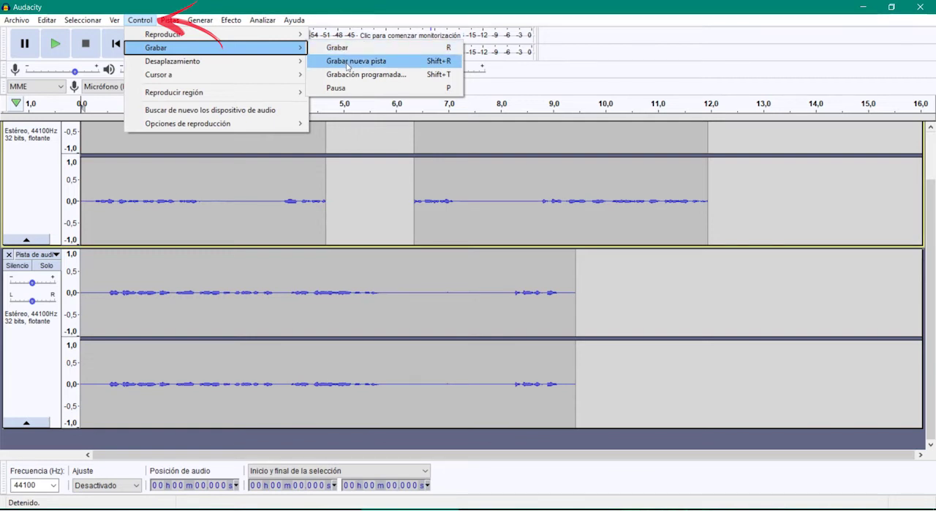
{"action": "left_click", "coordinate": [327, 4]}
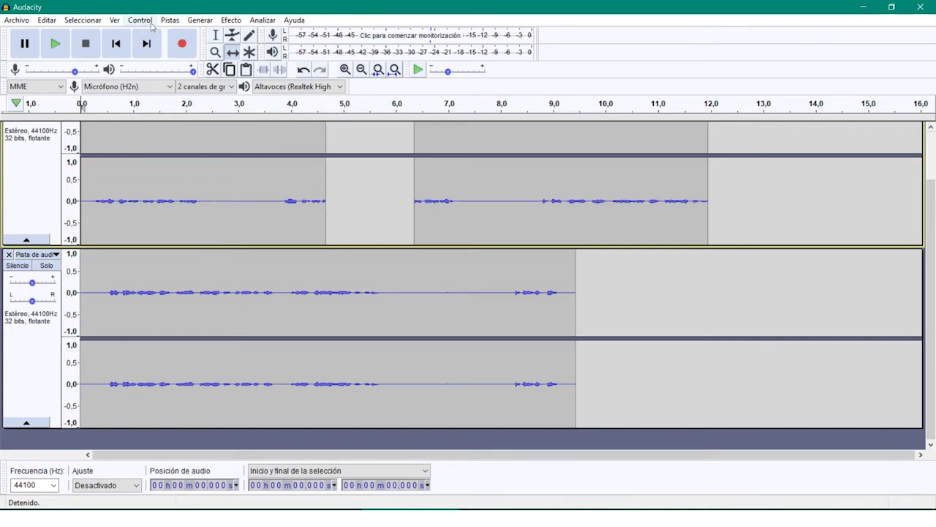
Close the project without saving its changes
{"action": "left_click", "coordinate": [17, 20]}
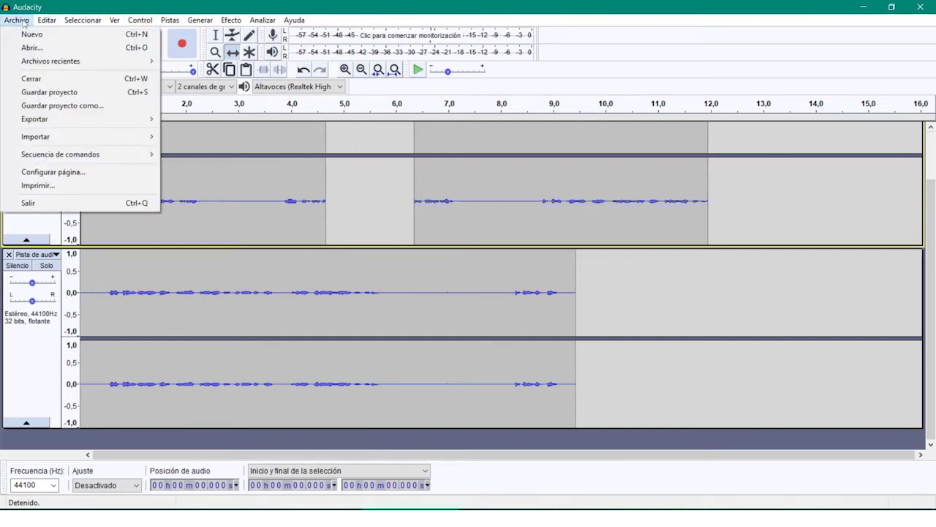
{"action": "left_click", "coordinate": [23, 79]}
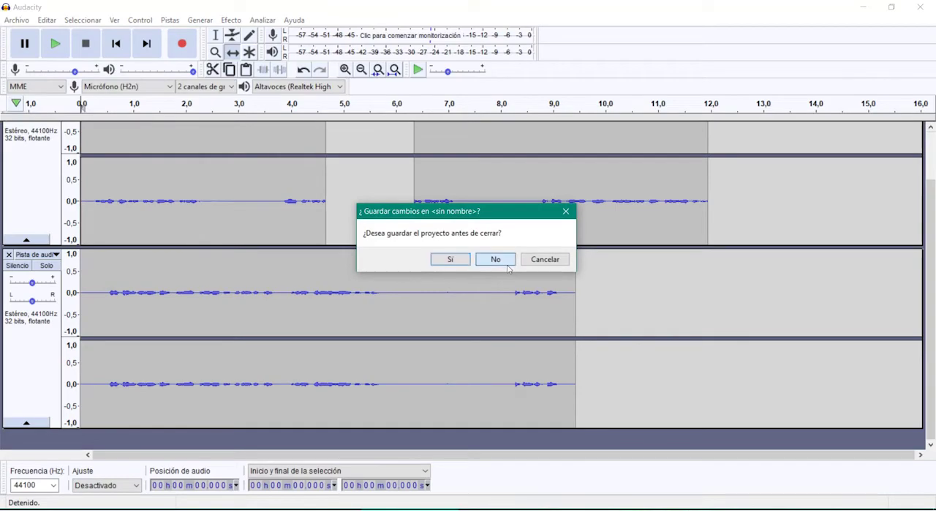
{"action": "left_click", "coordinate": [505, 266]}
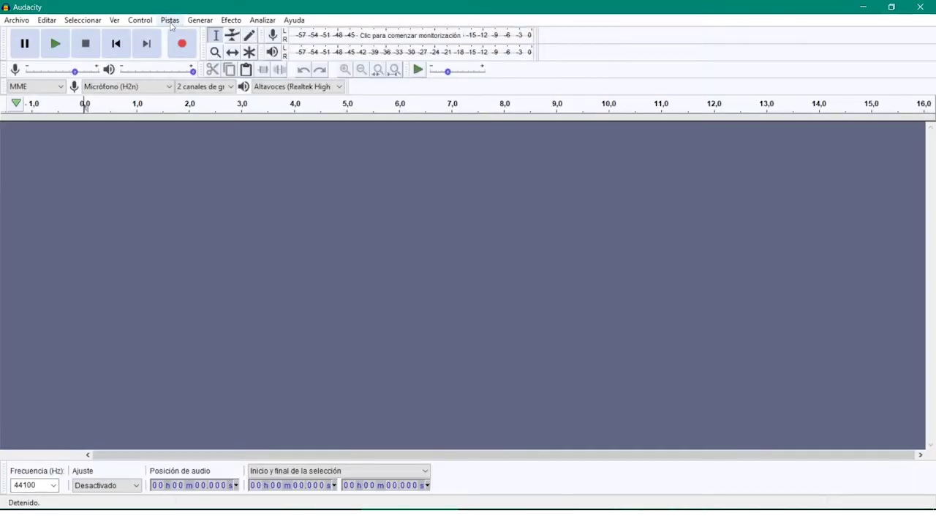
Try the timed recording settings with automatic export enabled, check the actions available on completion, and cancel without scheduling anything
{"action": "left_click", "coordinate": [170, 20]}
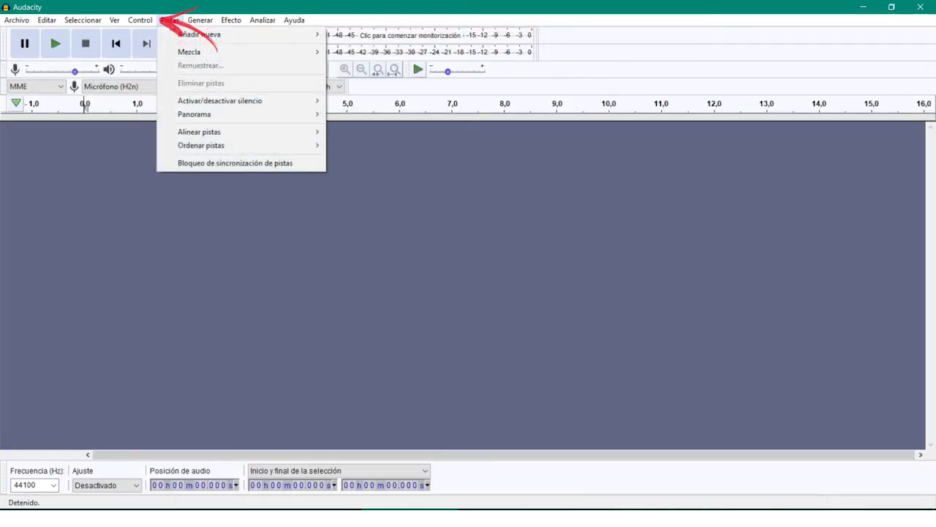
{"action": "mouse_move", "coordinate": [151, 22]}
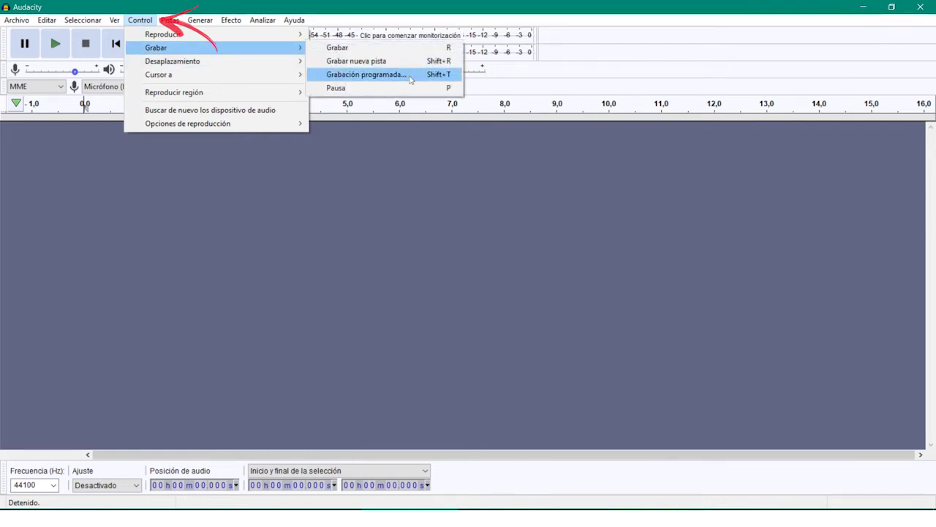
{"action": "left_click", "coordinate": [352, 75]}
{"action": "left_click_drag", "start_coordinate": [391, 150], "coordinate": [359, 137]}
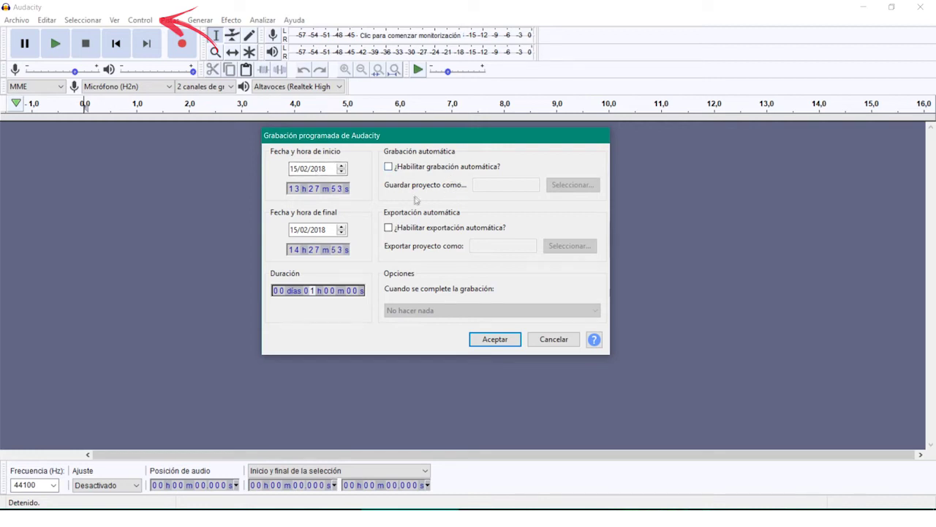
{"action": "left_click", "coordinate": [412, 229]}
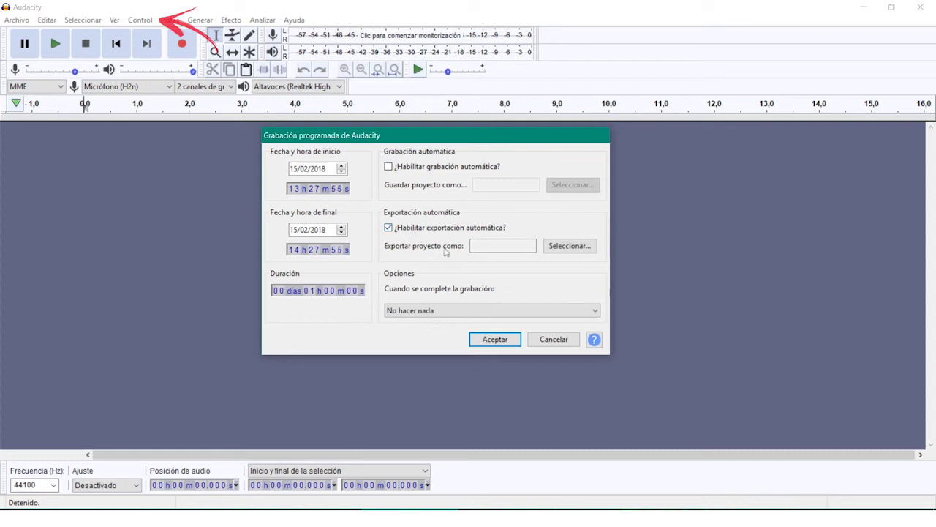
{"action": "left_click", "coordinate": [414, 312]}
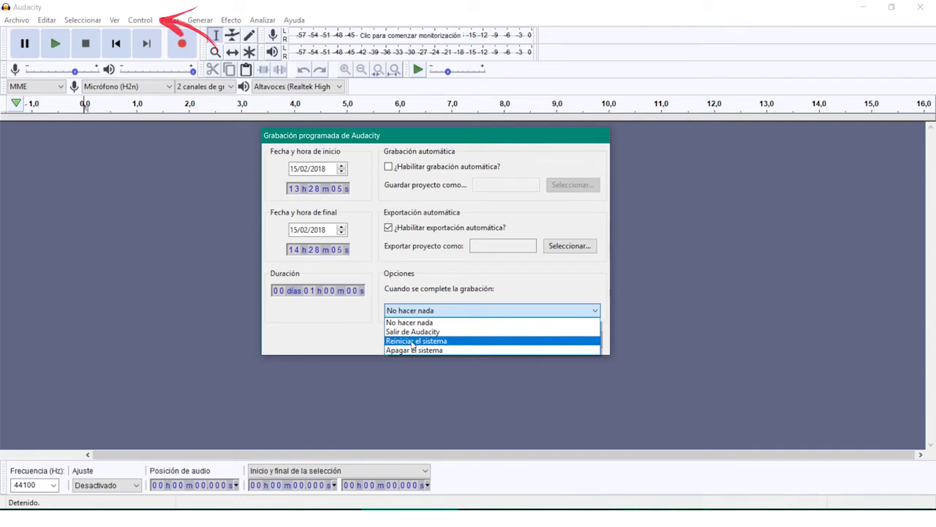
{"action": "left_click", "coordinate": [349, 339]}
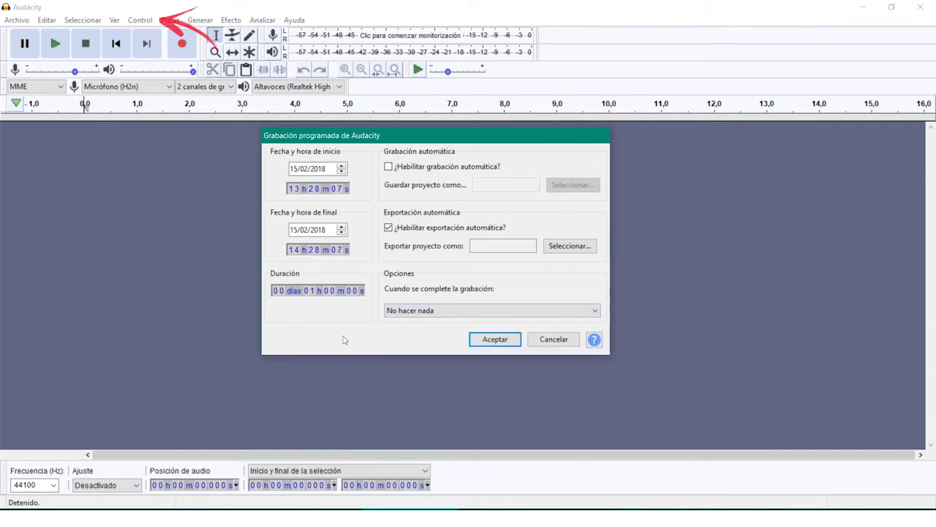
{"action": "left_click", "coordinate": [559, 342]}
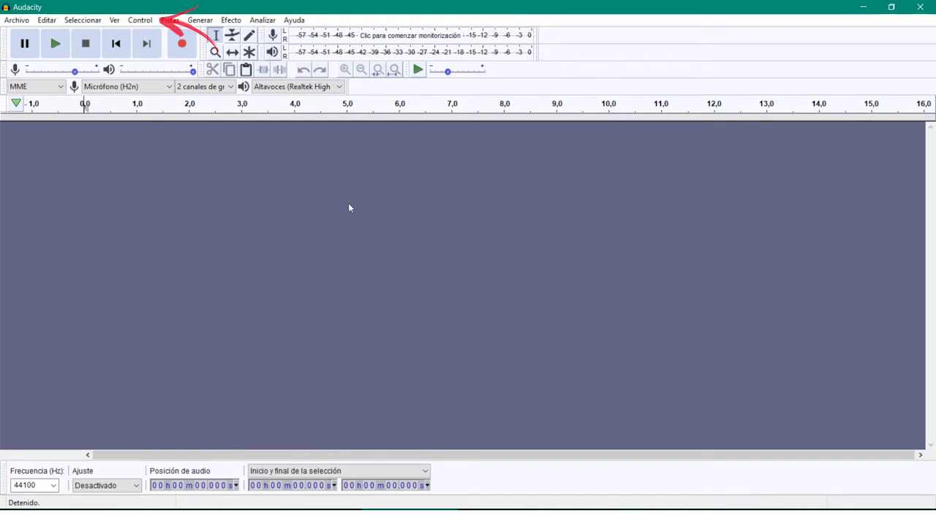
Set the activation level for sound-activated recording to -55 dB
{"action": "left_click", "coordinate": [147, 22]}
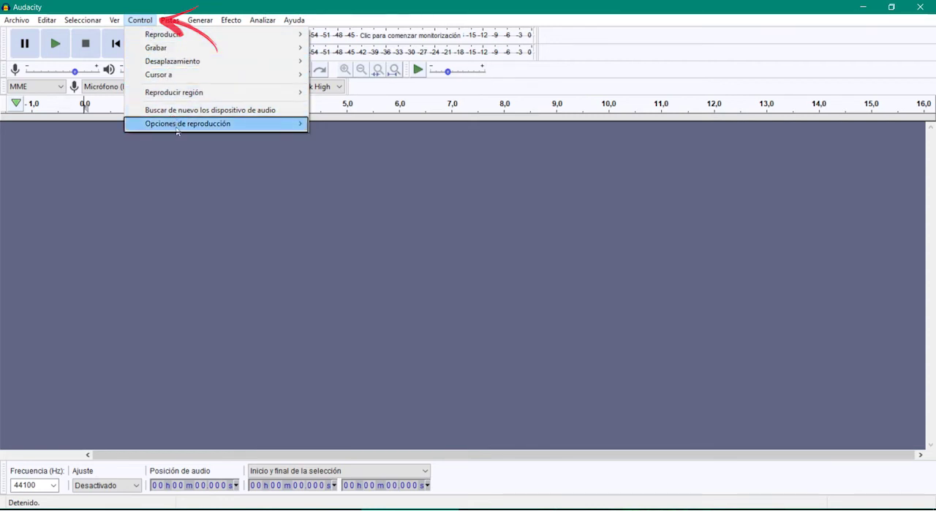
{"action": "mouse_move", "coordinate": [176, 129]}
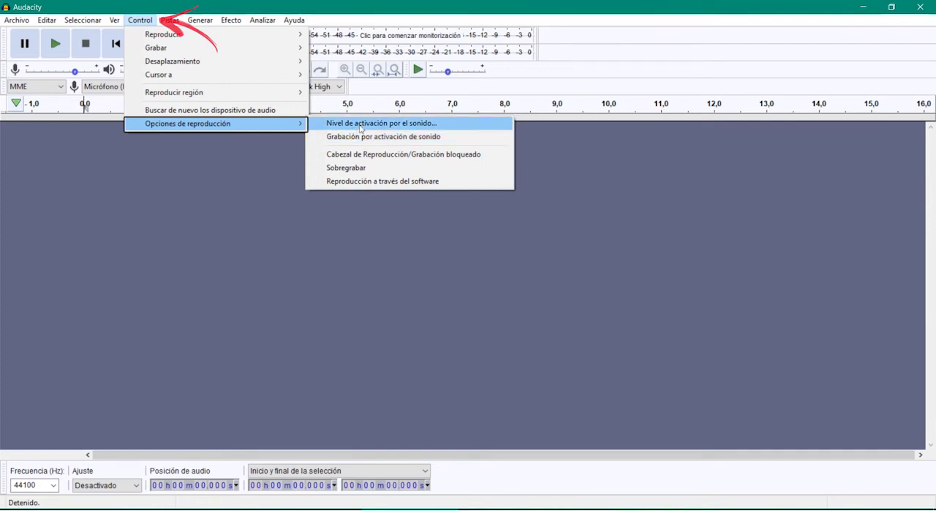
{"action": "left_click", "coordinate": [364, 126]}
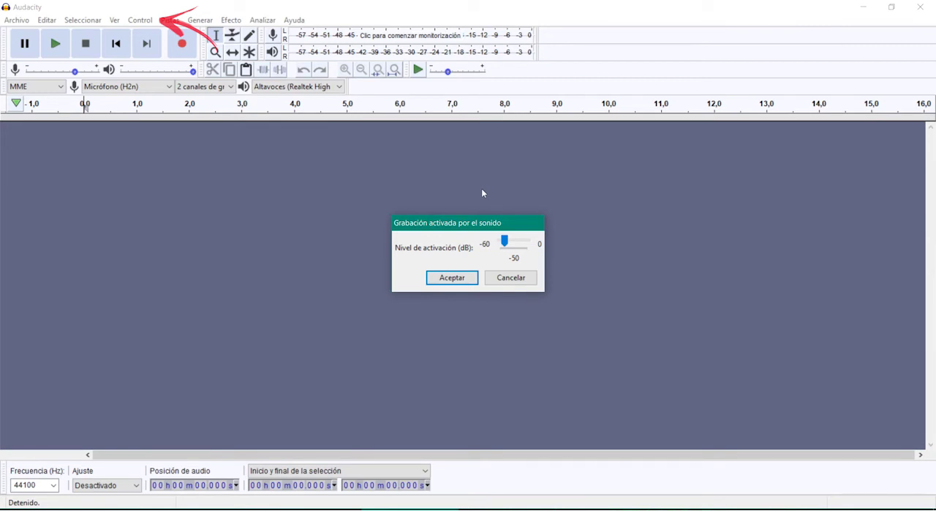
{"action": "left_click_drag", "start_coordinate": [504, 245], "coordinate": [504, 246]}
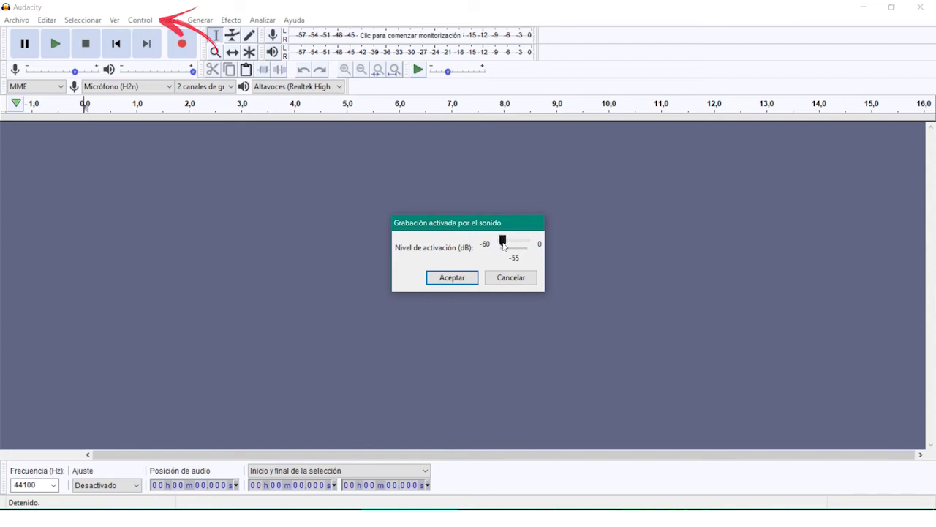
{"action": "left_click", "coordinate": [448, 279]}
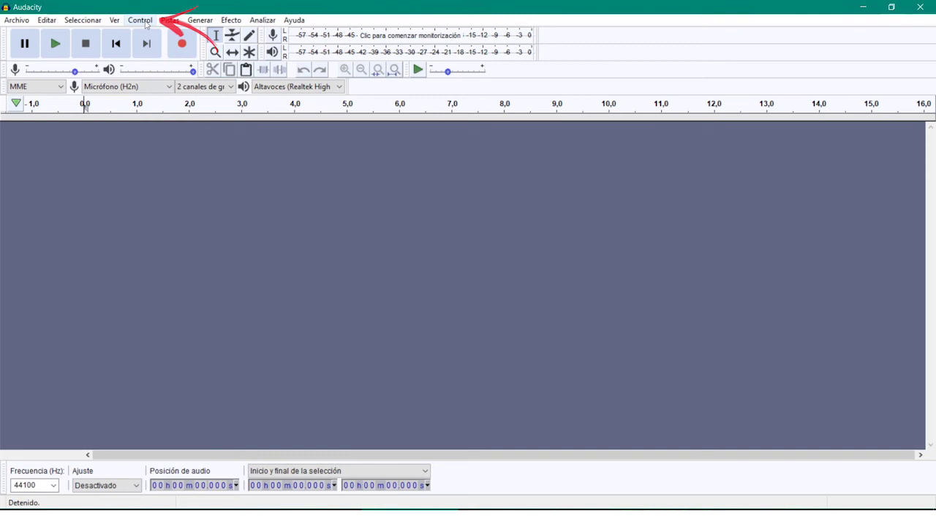
Enable sound-activated recording and record a take on a new track, stopping at about 9.4 s
{"action": "left_click", "coordinate": [143, 21]}
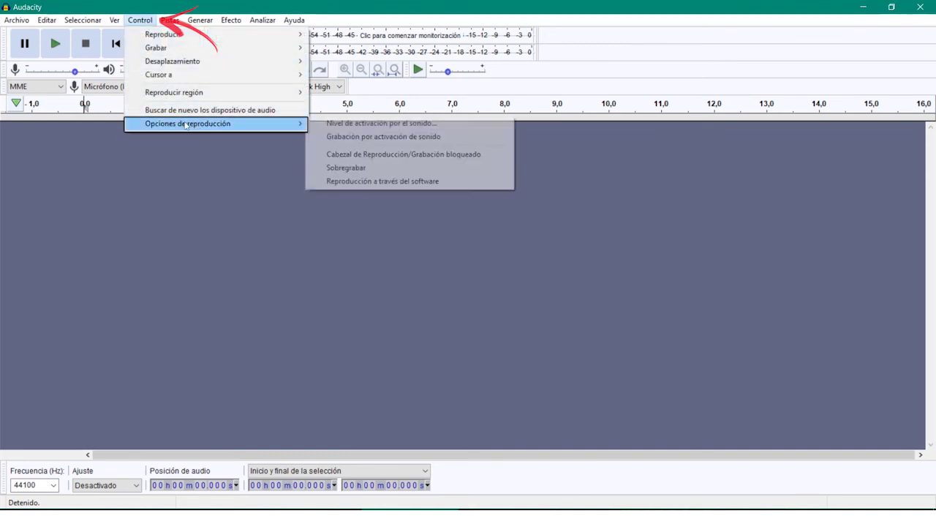
{"action": "left_click", "coordinate": [364, 137]}
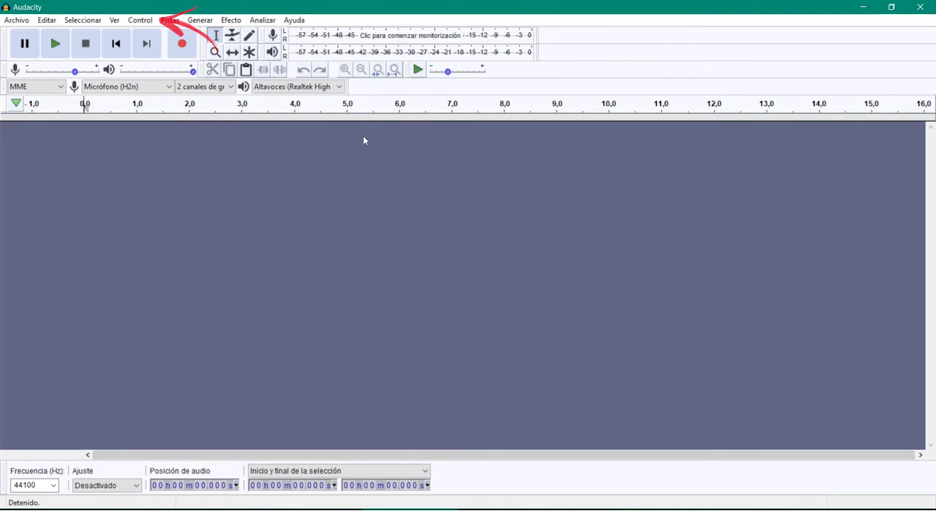
{"action": "left_click", "coordinate": [187, 51]}
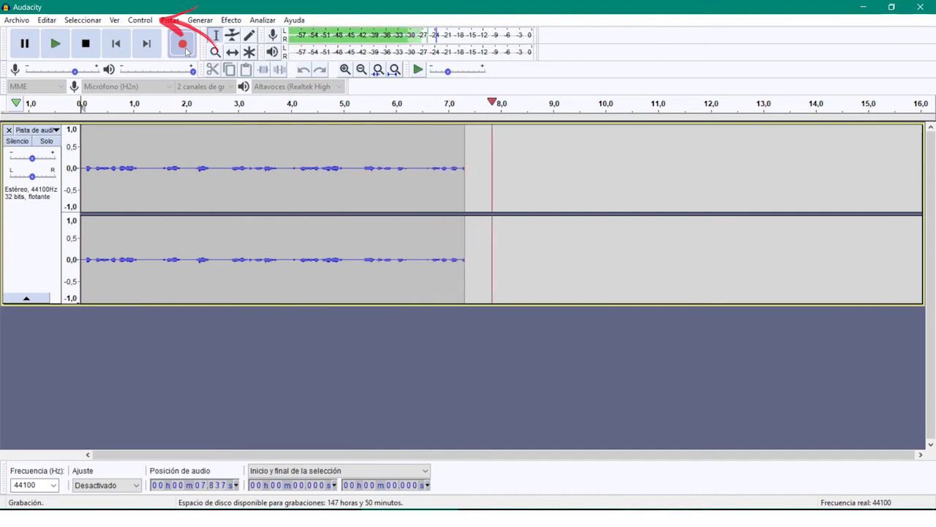
{"action": "left_click", "coordinate": [87, 44]}
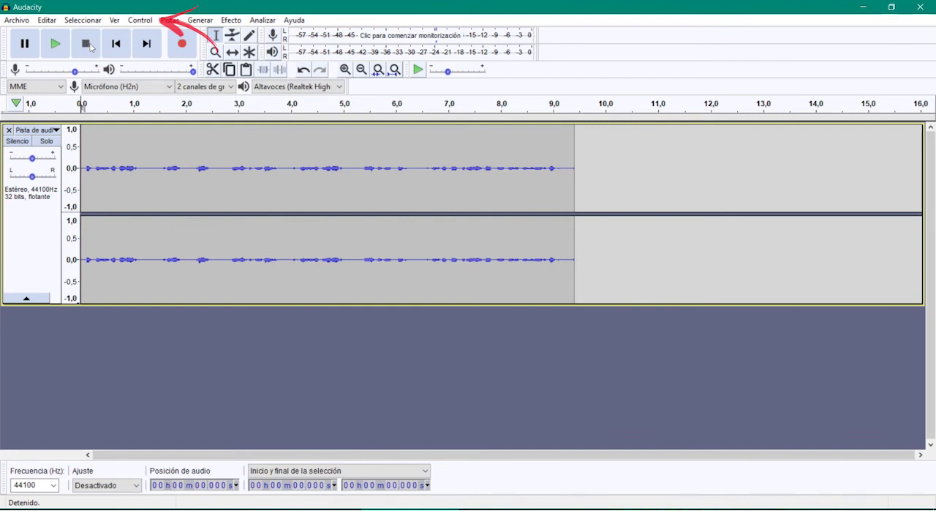
Turn off sound-activated recording (Grabación por activación de sonido)
{"action": "left_click", "coordinate": [140, 20]}
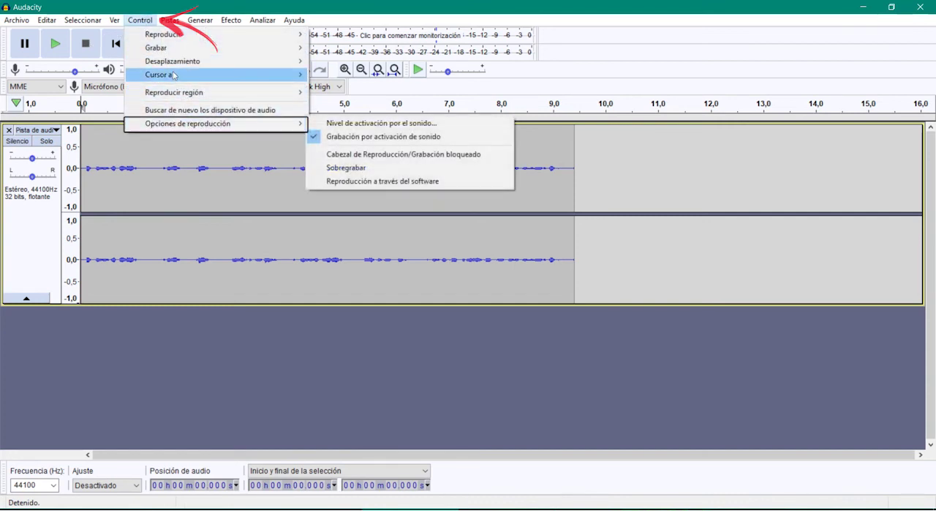
{"action": "mouse_move", "coordinate": [176, 50]}
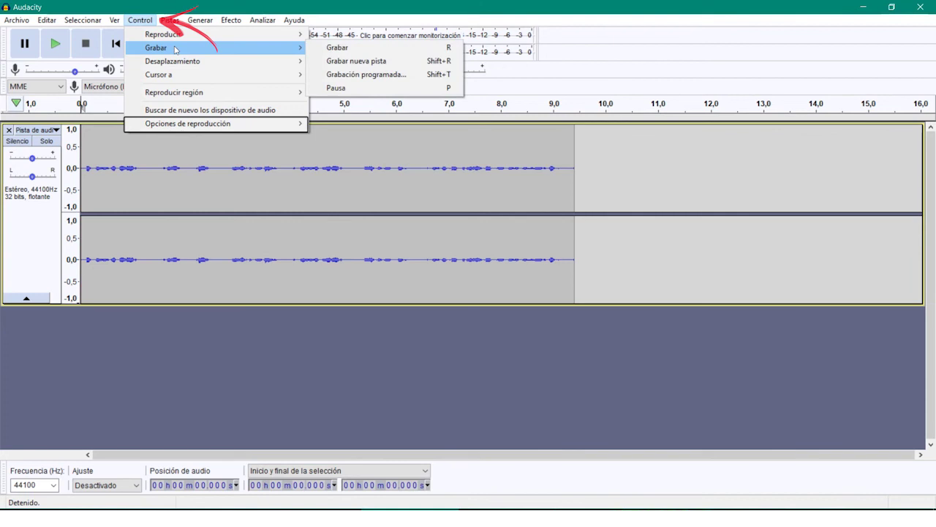
{"action": "mouse_move", "coordinate": [220, 124]}
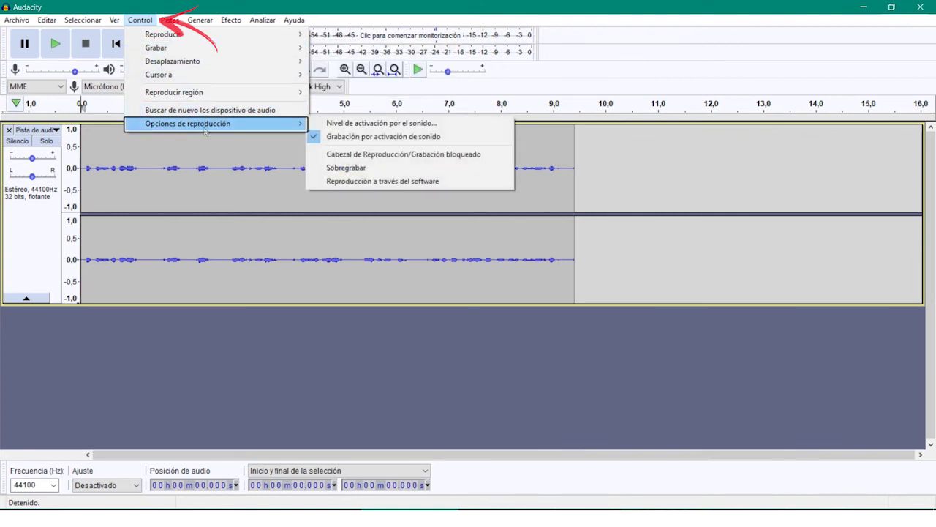
{"action": "left_click", "coordinate": [362, 138]}
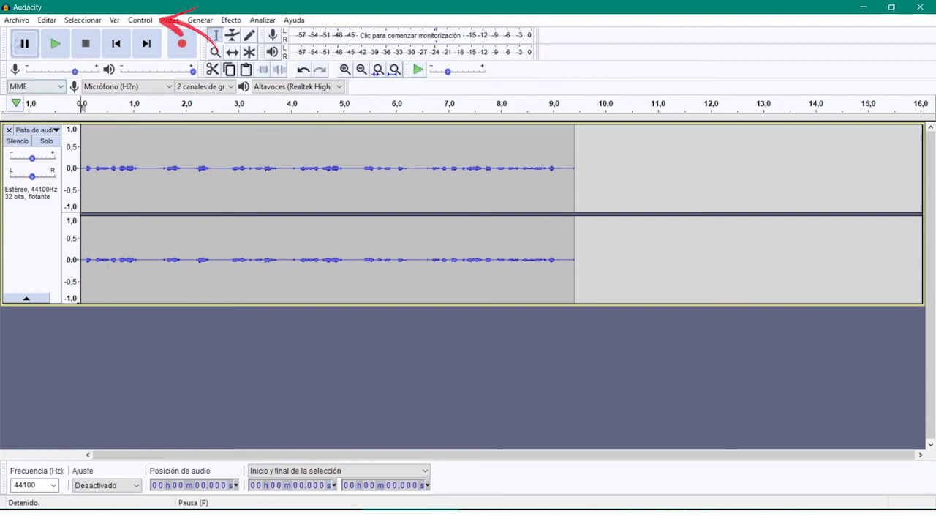
Close the project with the sound-activated take without saving its changes
{"action": "left_click", "coordinate": [16, 19]}
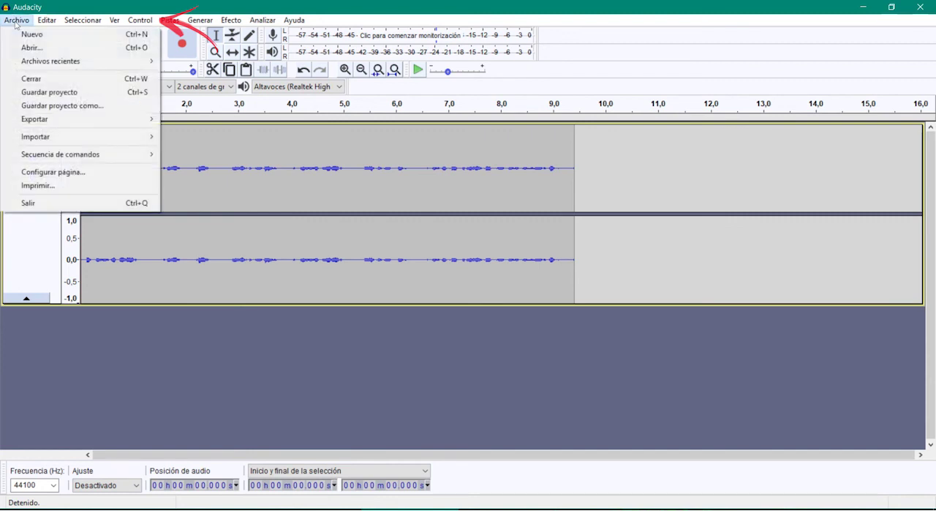
{"action": "left_click", "coordinate": [40, 78]}
{"action": "key", "text": "Tab"}
{"action": "key", "text": "Return"}
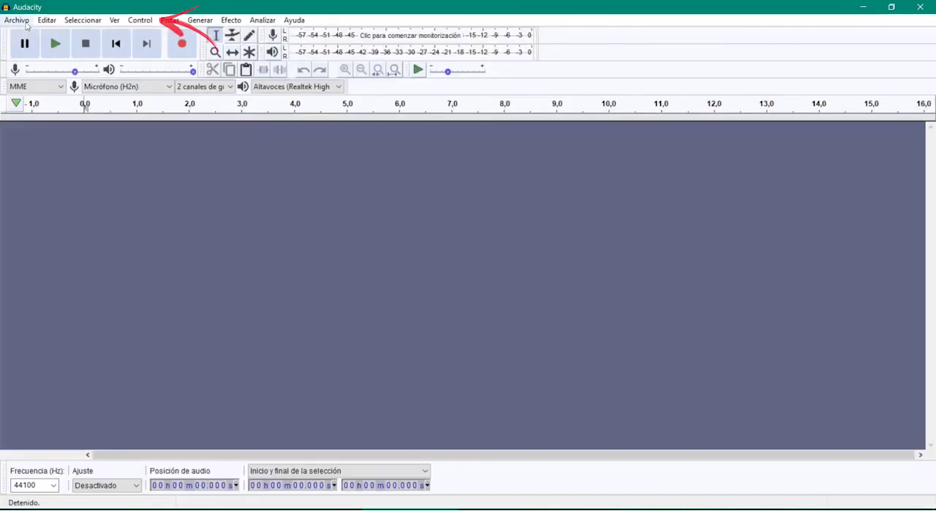
Open the audio file ambiente bosque.mp3 from the Clips de Audio folder
{"action": "left_click", "coordinate": [24, 21]}
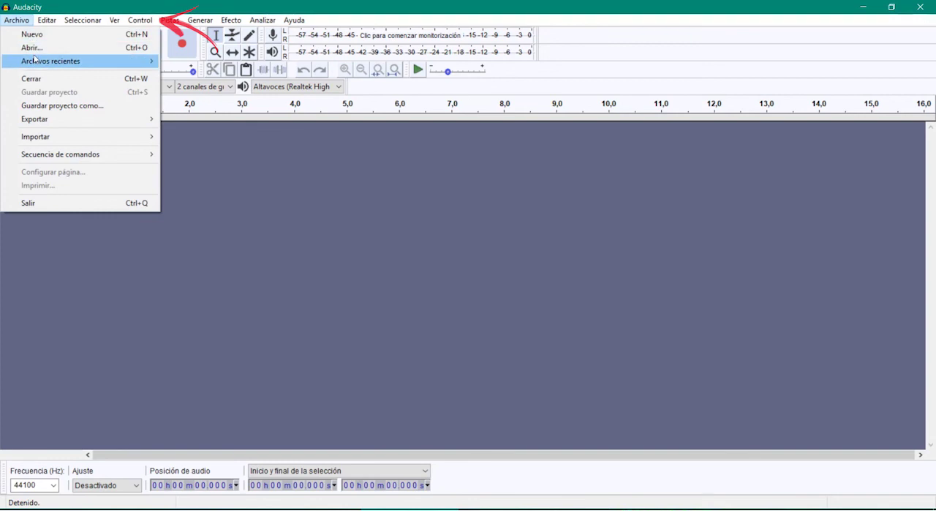
{"action": "left_click", "coordinate": [37, 48]}
{"action": "left_click", "coordinate": [238, 284]}
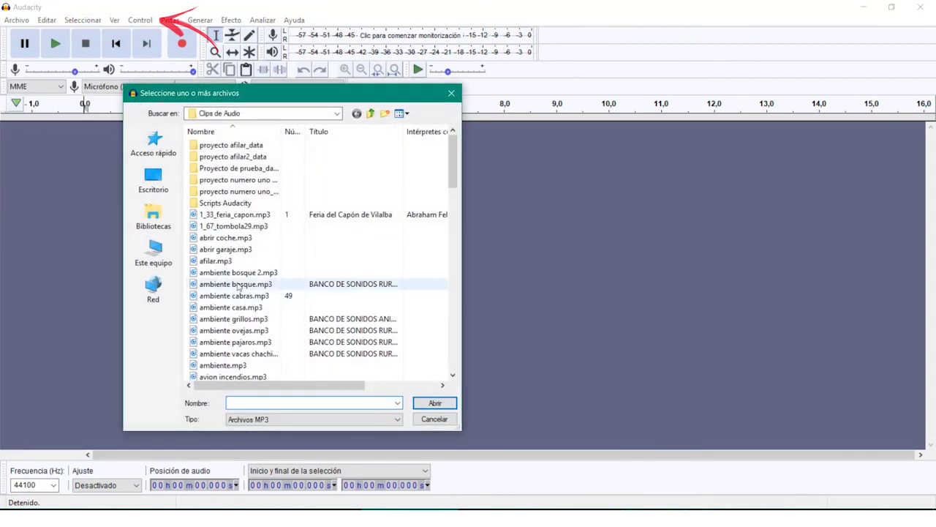
{"action": "double_click", "coordinate": [237, 285]}
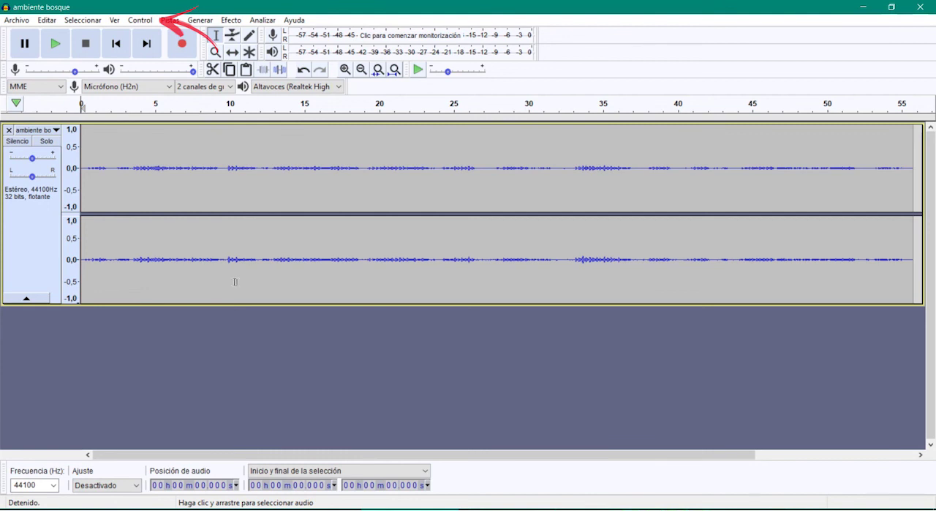
Enable overdubbing (Sobregrabar) and record onto a new track beneath the forest ambience while it plays, stopping at about 16 s
{"action": "left_click", "coordinate": [139, 20]}
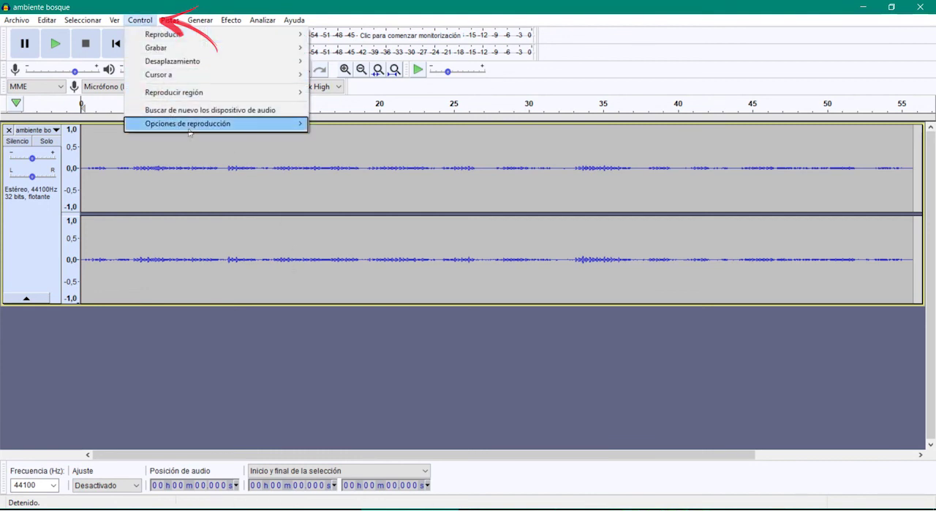
{"action": "mouse_move", "coordinate": [190, 123]}
{"action": "left_click", "coordinate": [362, 168]}
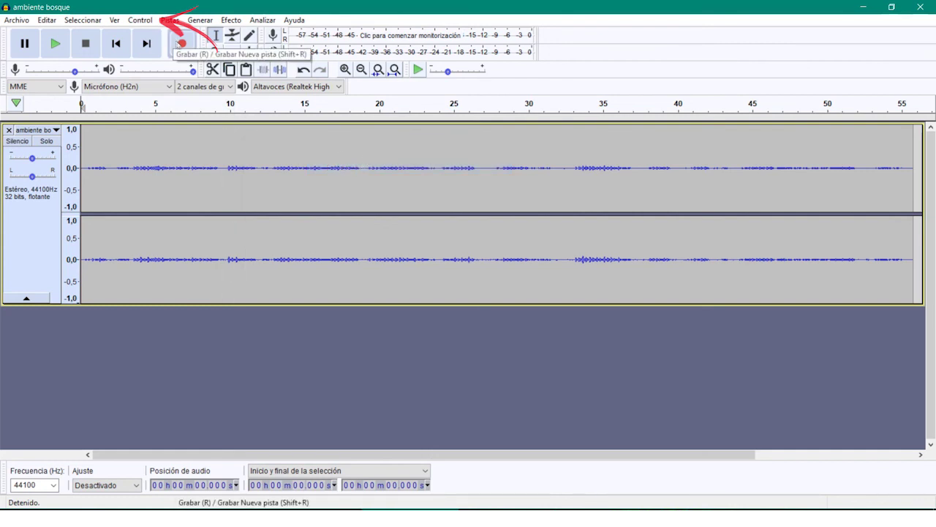
{"action": "left_click", "coordinate": [180, 44], "text": "shift"}
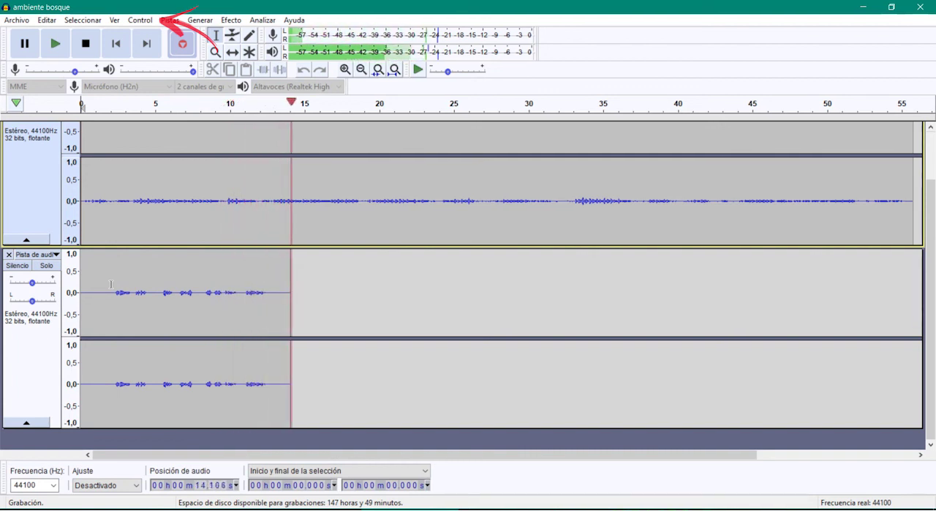
{"action": "left_click", "coordinate": [87, 55]}
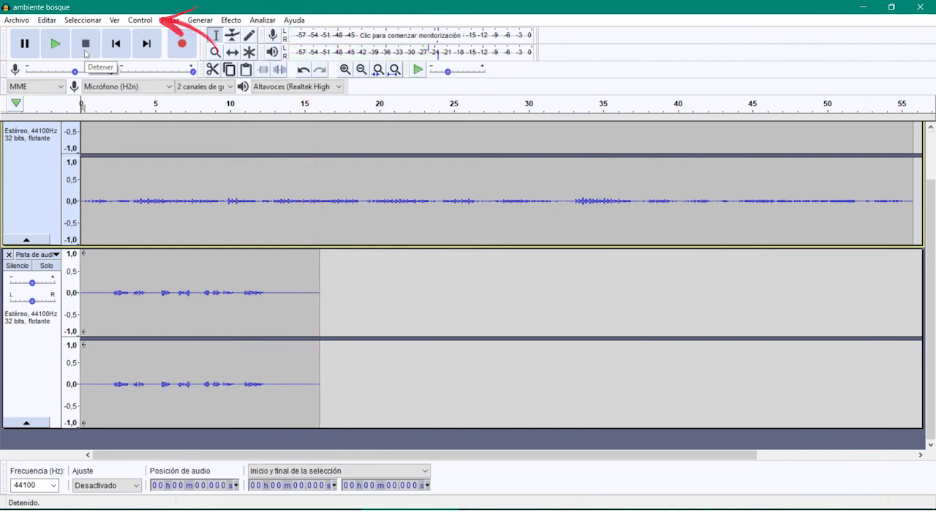